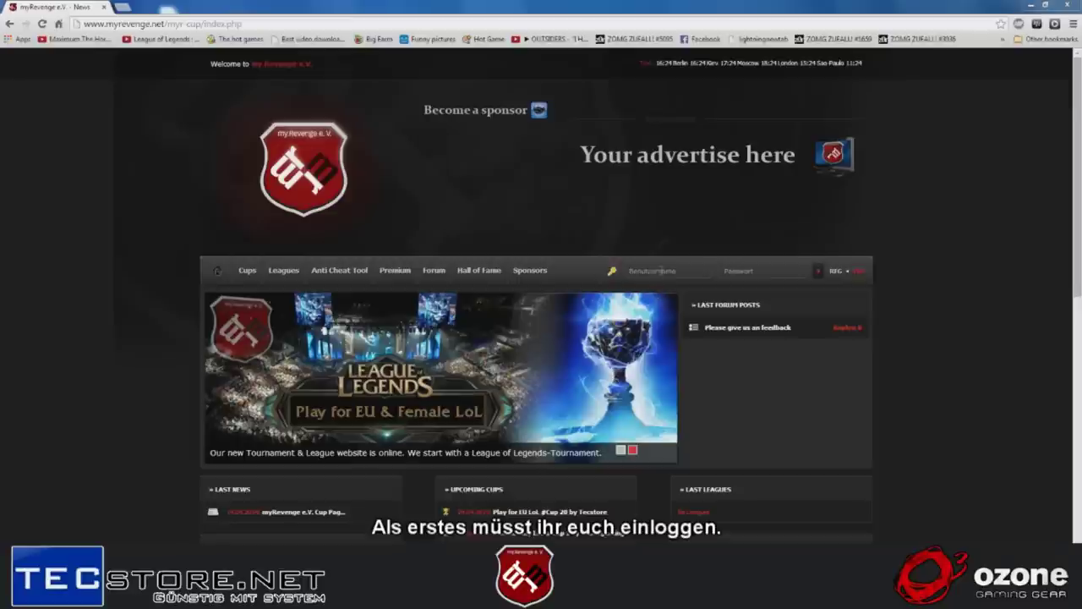
- Log in to the cup site using the browser's autofilled username and password
click(662, 270)
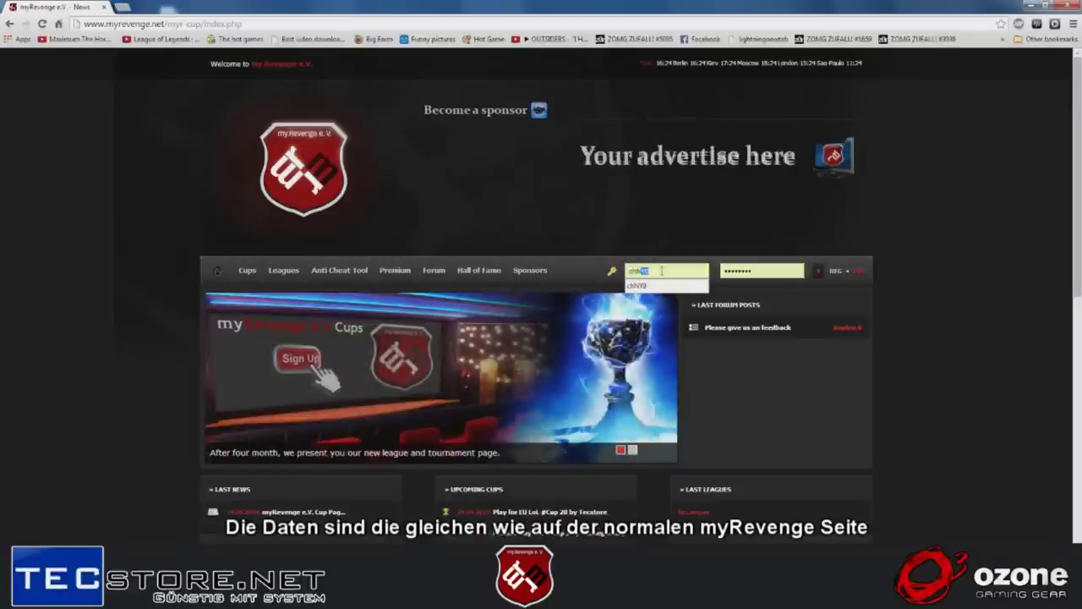
key(Return)
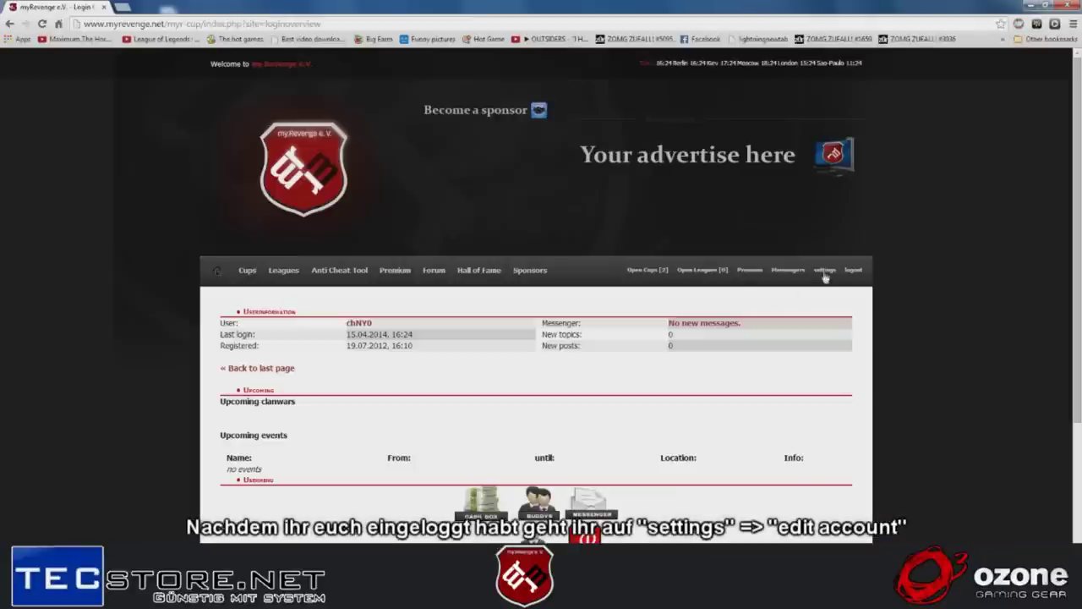
- From account editing, open Add/Edit Game Accounts and check the game account Type options without changing them
click(826, 273)
click(847, 286)
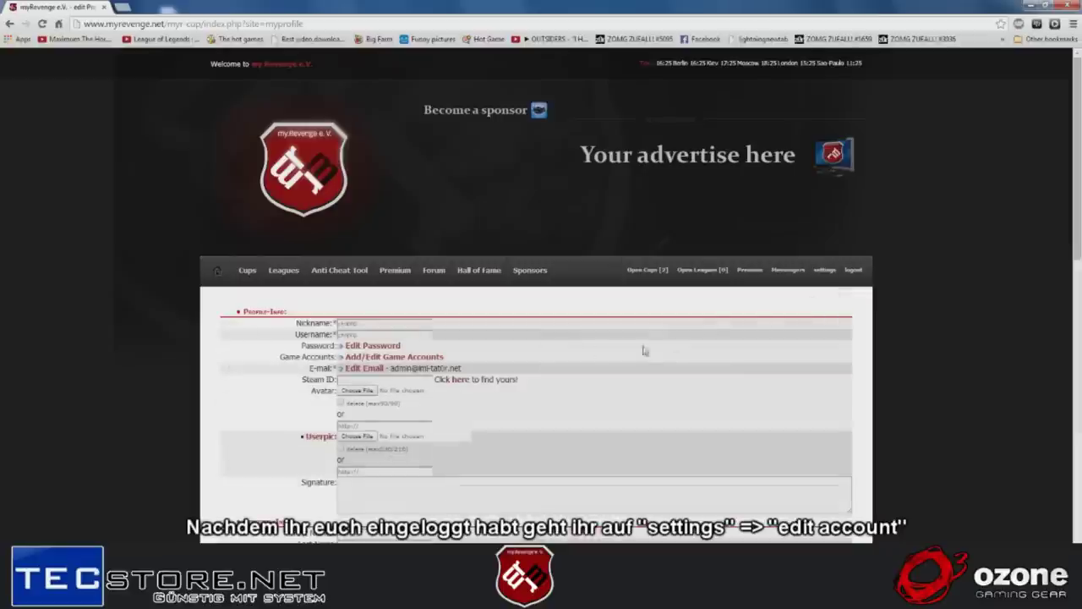
click(417, 358)
click(487, 358)
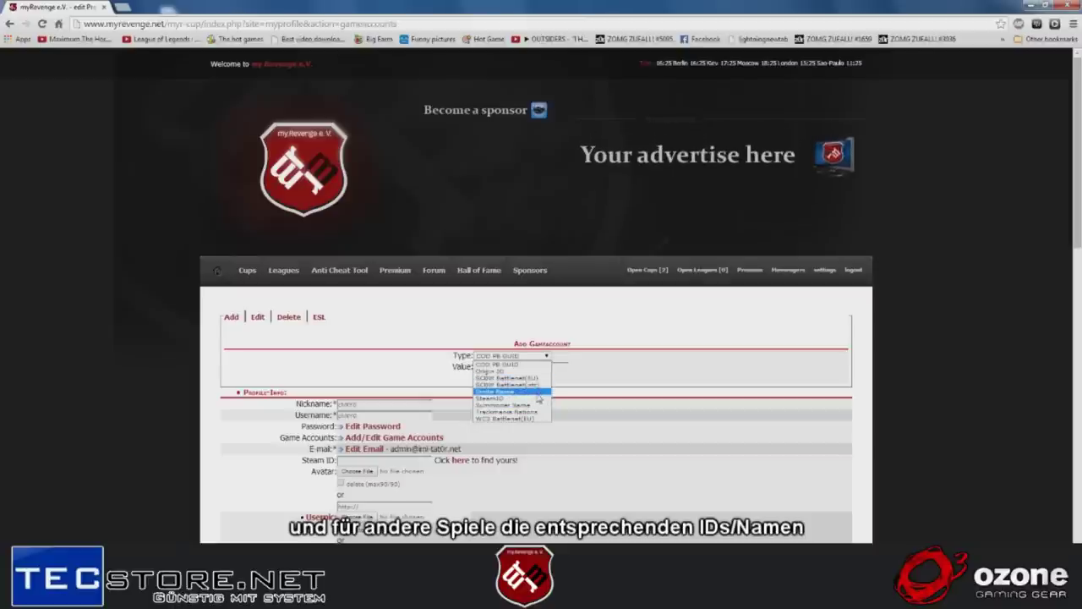
click(587, 430)
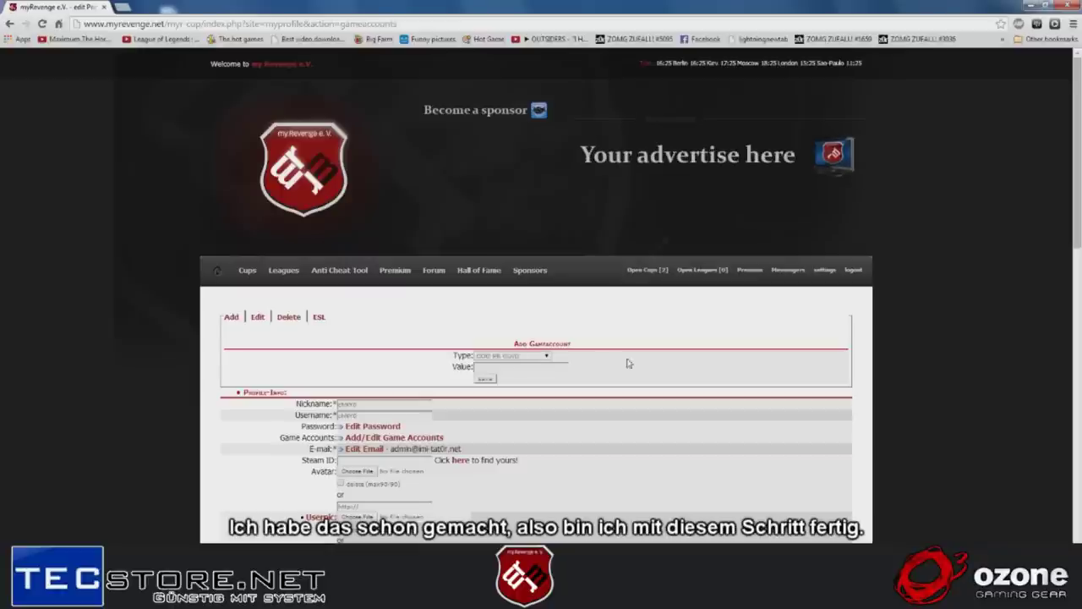
- Open the My Teams page from the settings menu to confirm it lists no teams
click(821, 276)
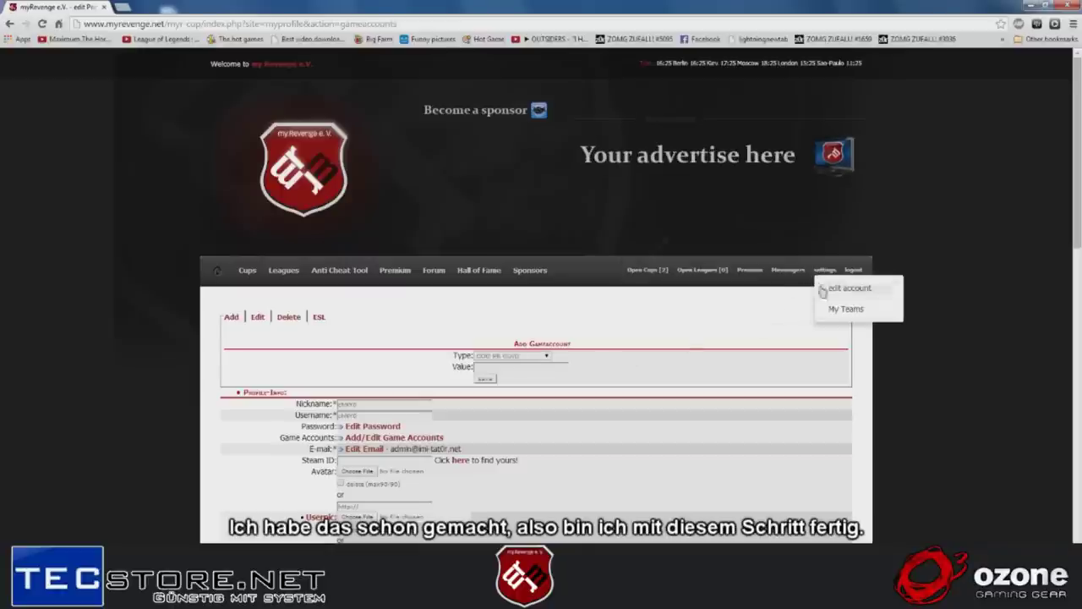
click(832, 310)
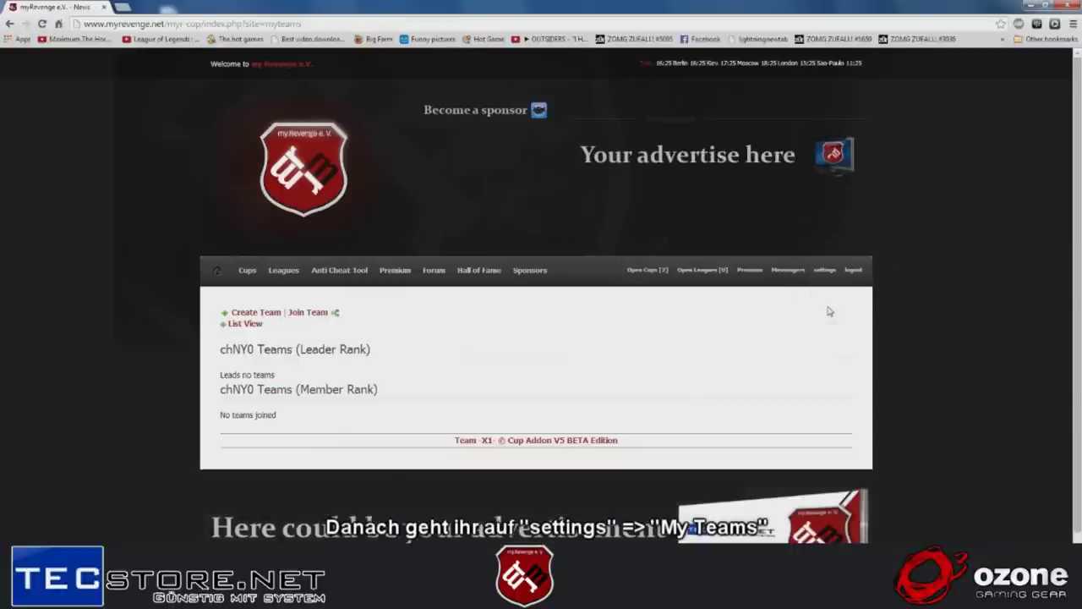
mouse_move(824, 275)
click(830, 310)
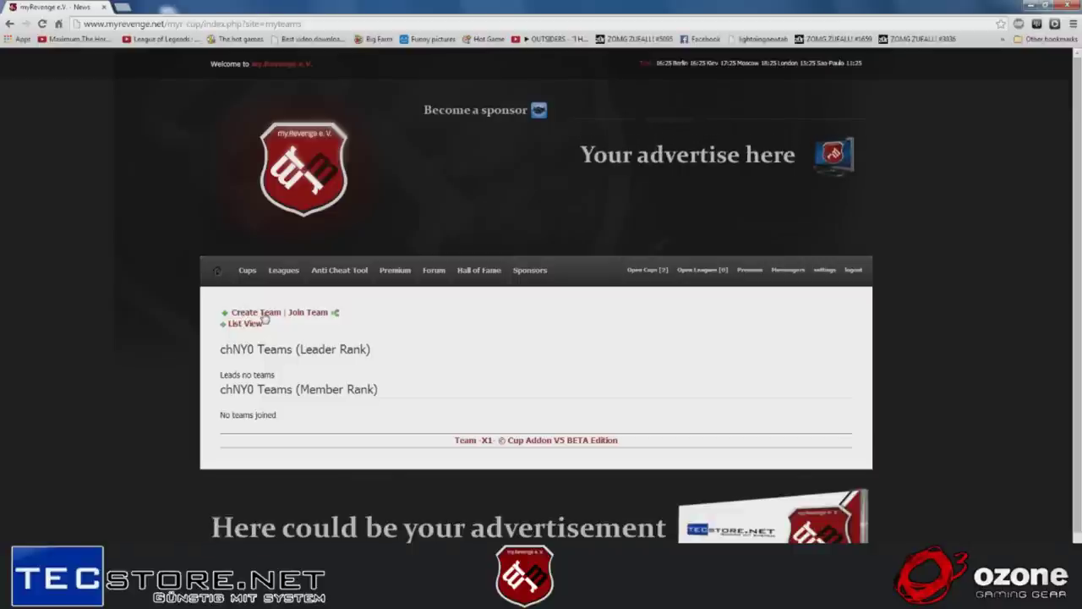
- Start a new team with name 'myRevenge Demo', bracket name 'myRDemo' and tag 'myRDemo'
click(264, 314)
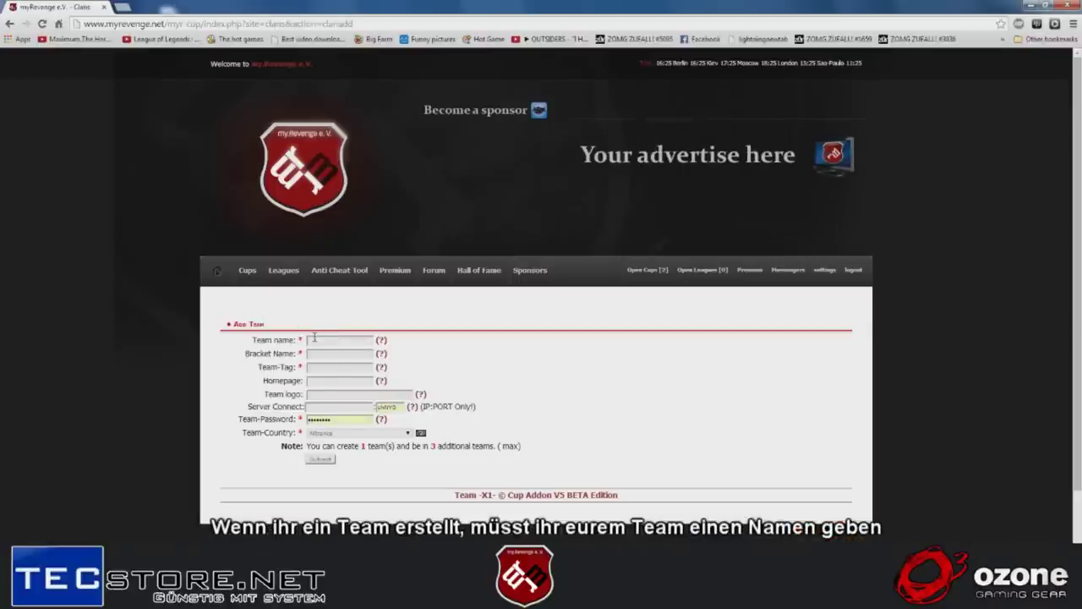
click(314, 338)
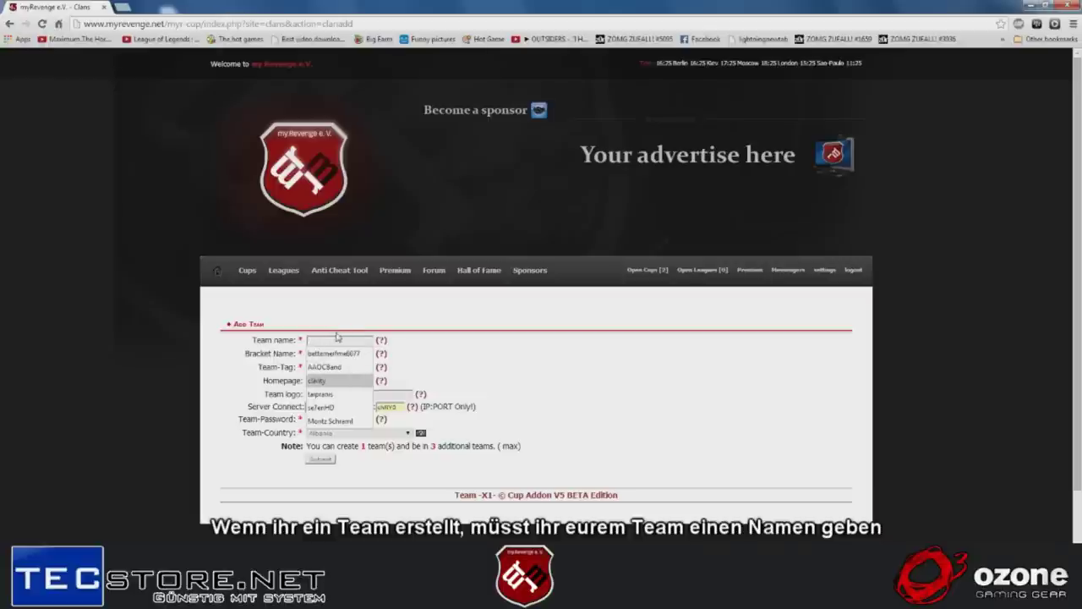
text(my)
key(Down)
key(Return)
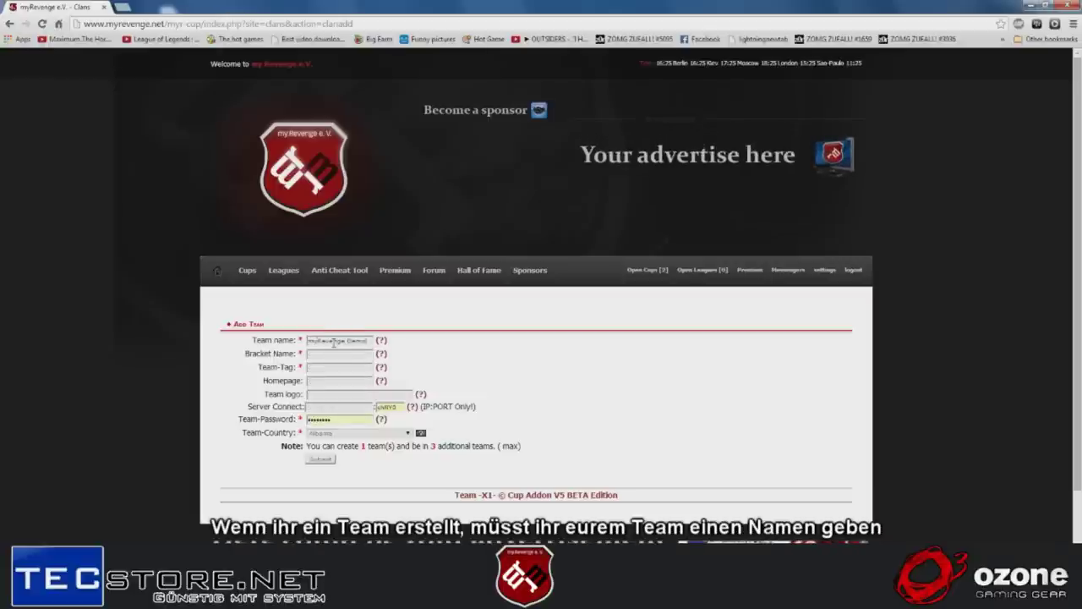
click(329, 353)
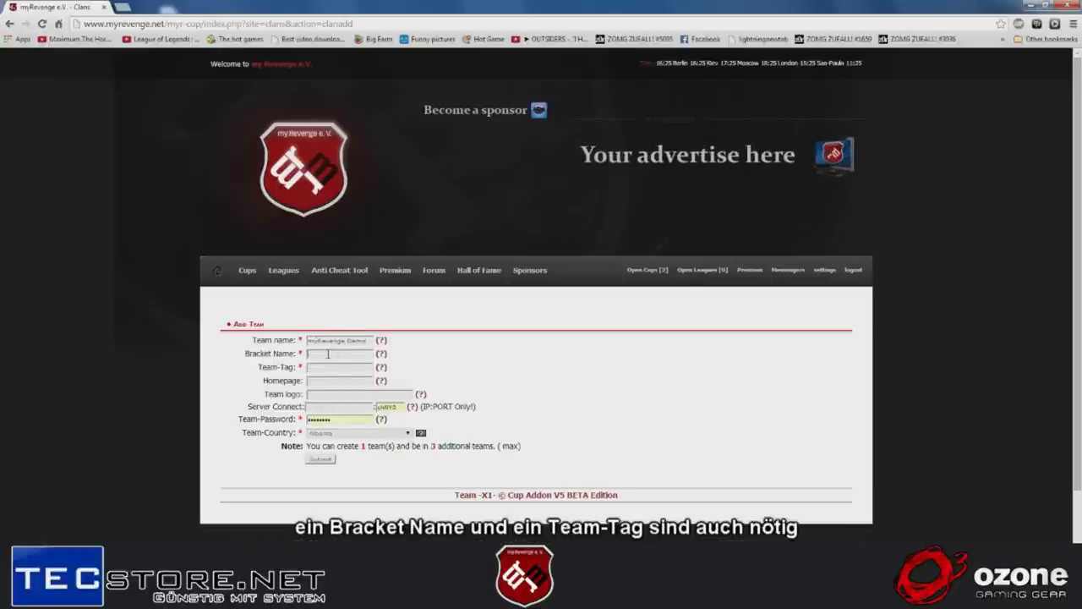
text(m)
key(Down)
key(Return)
key(Tab)
text(m)
key(Down)
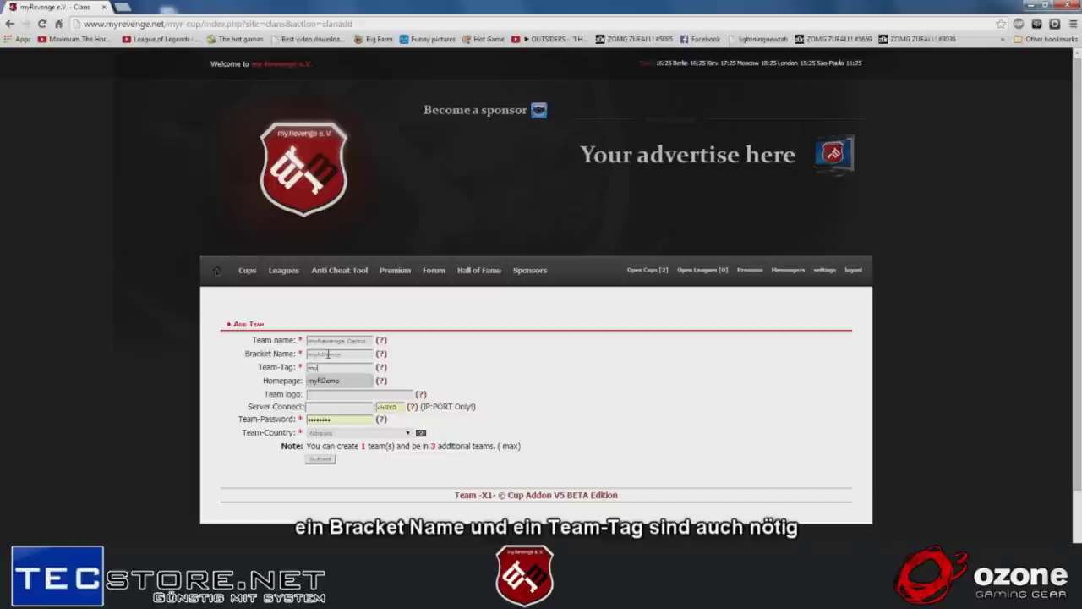
key(Return)
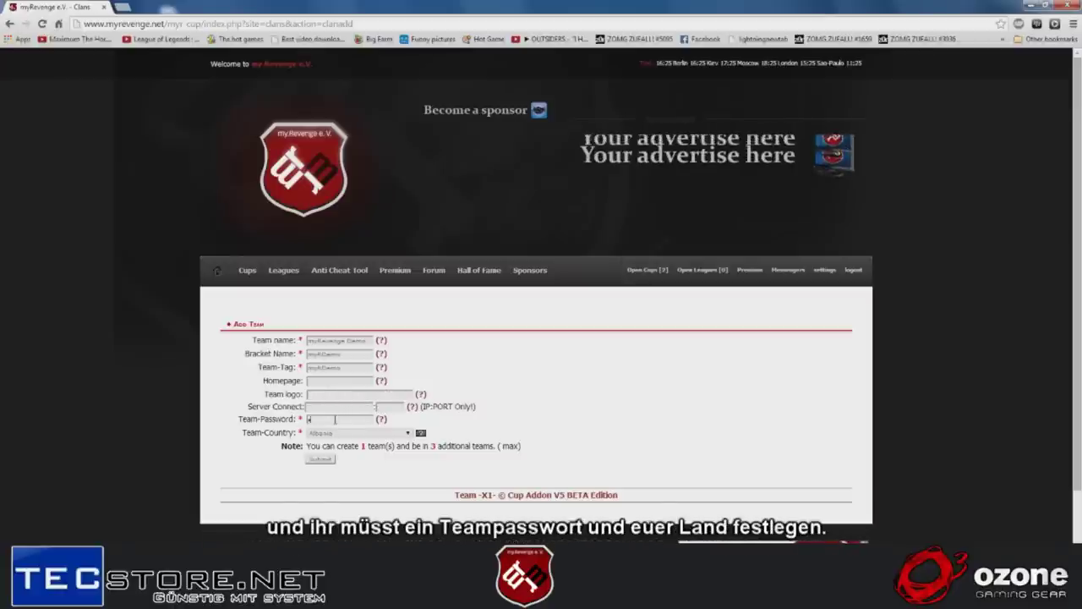
- Enter a team password and set the team country to Germany
text(1234)
click(355, 432)
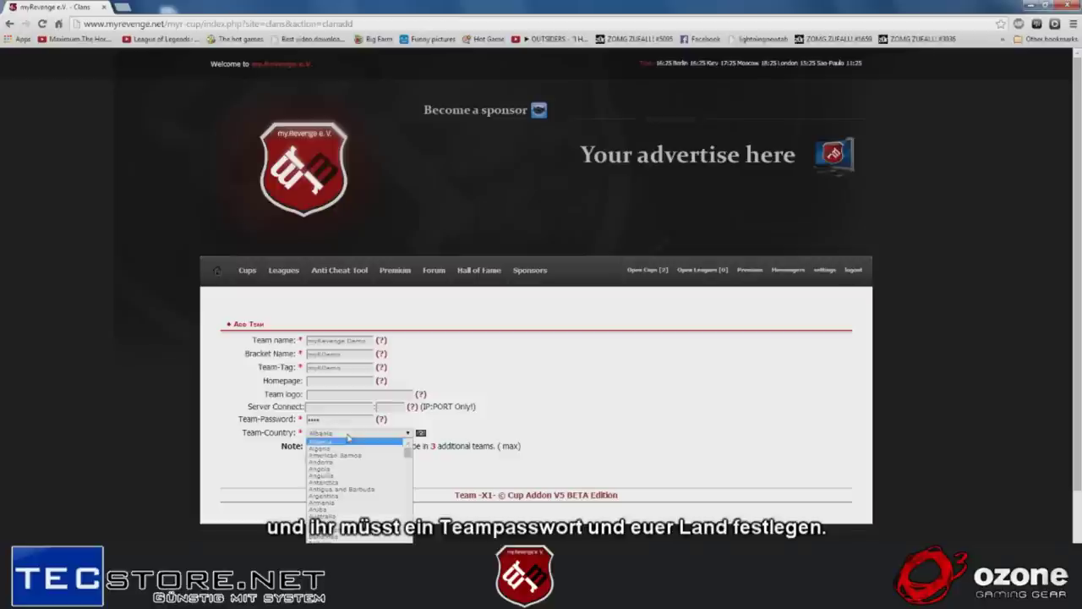
scroll(343, 486, down, 10)
scroll(343, 486, down, 10)
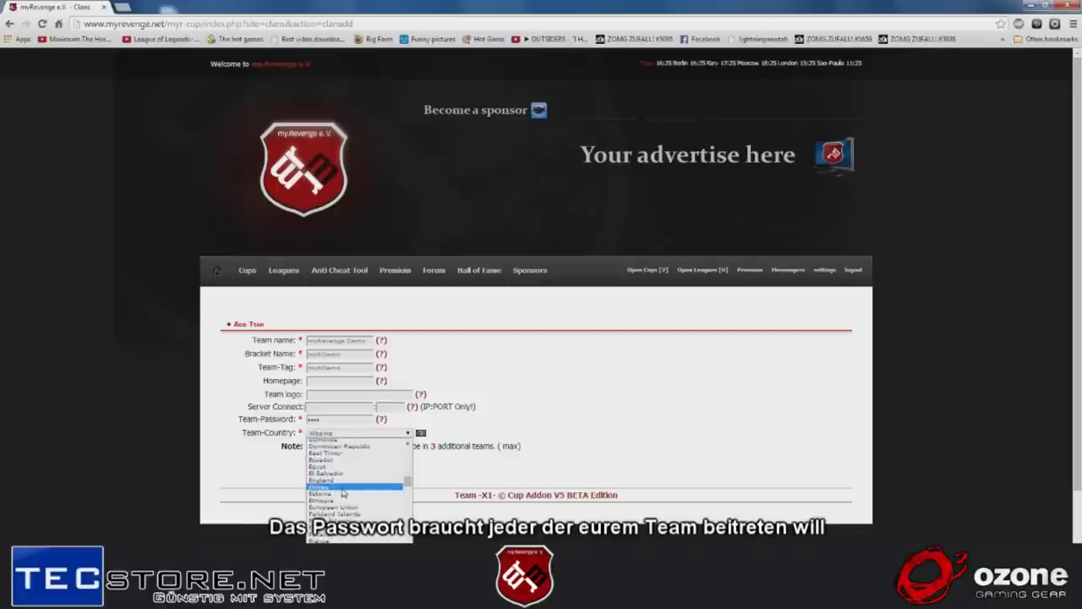
click(328, 468)
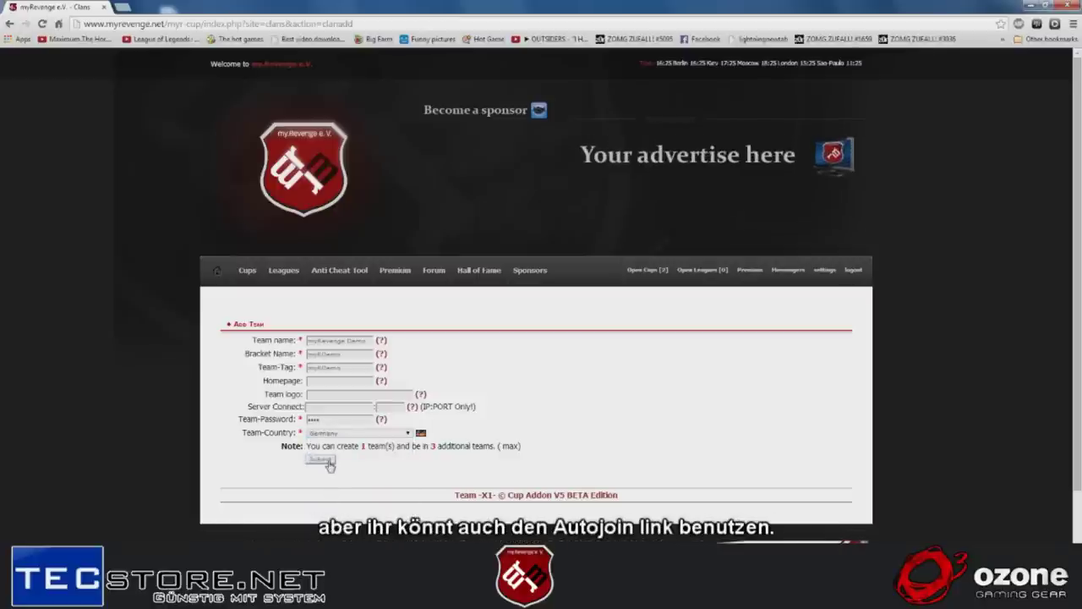
- Submit the team, open the myRevenge Demo team page, and highlight its Team Auto-Join link
click(329, 464)
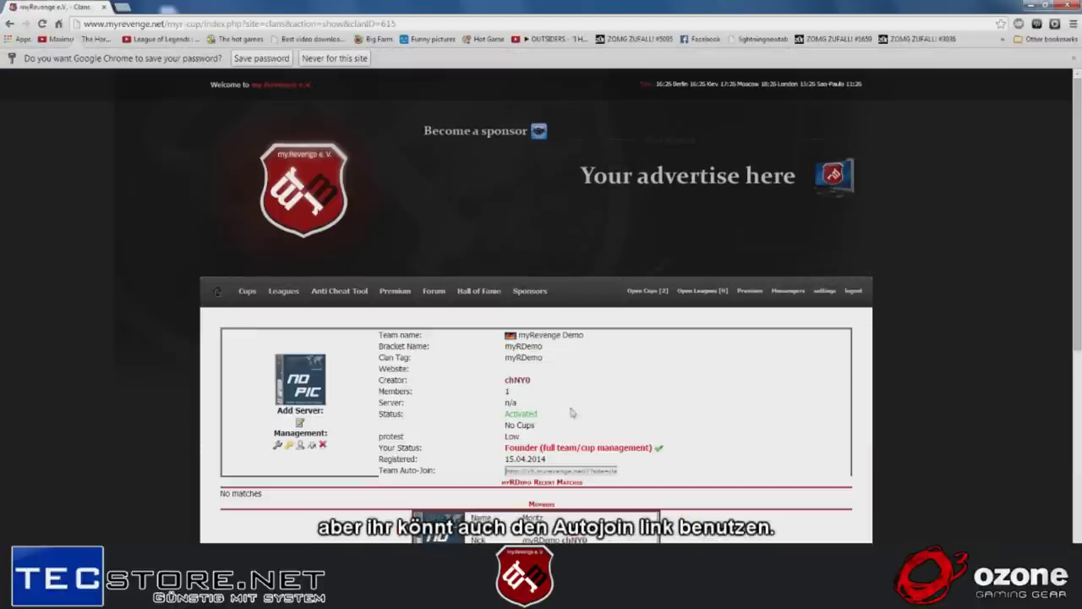
click(508, 471)
drag(506, 471, 653, 471)
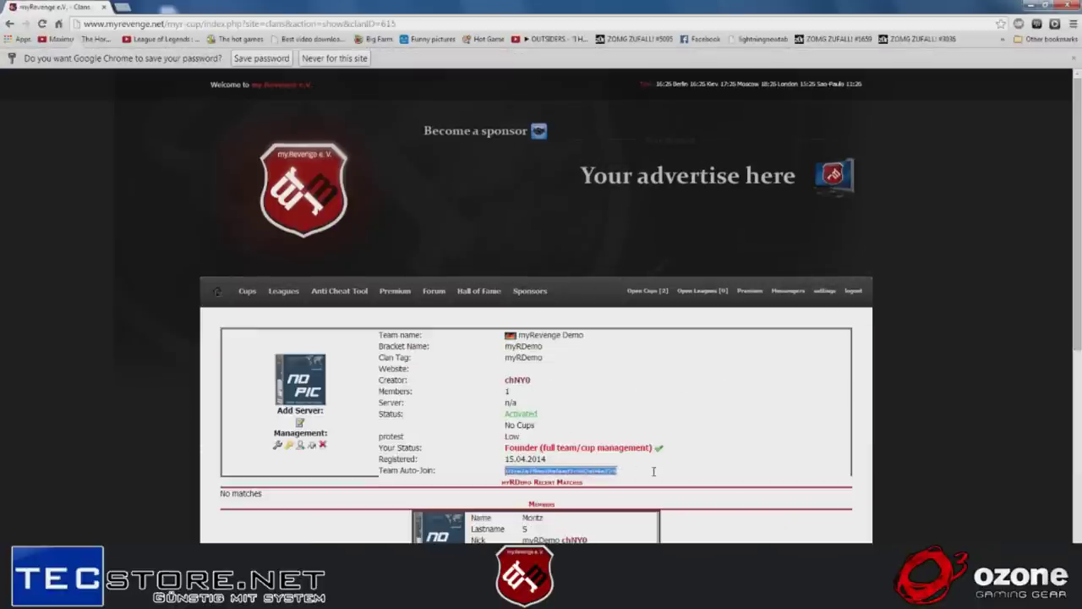
click(660, 440)
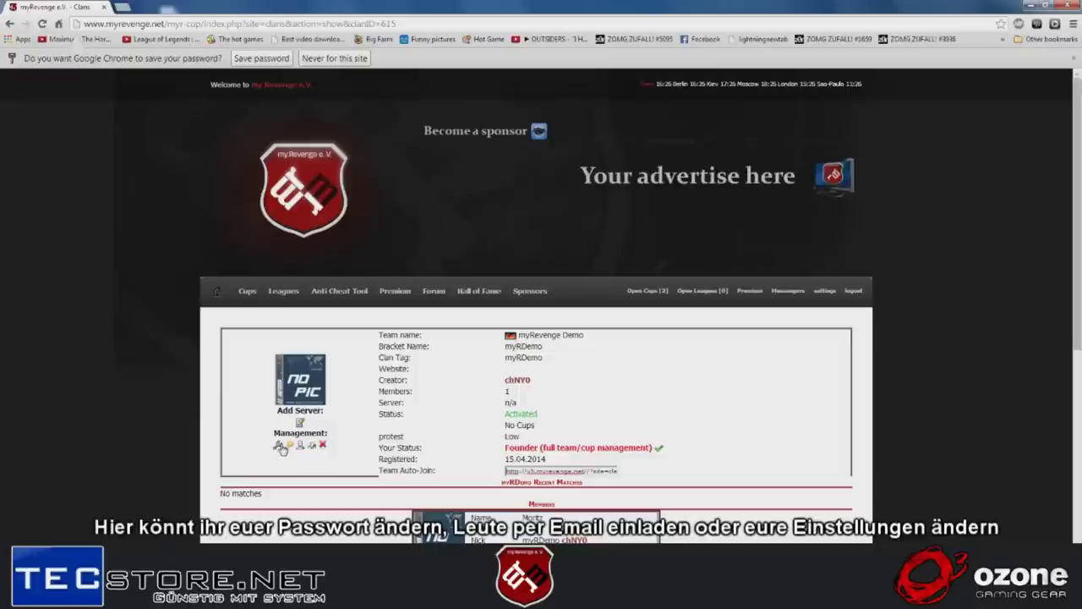
- Check the Members box showing the team's single member
scroll(545, 410, down, 2)
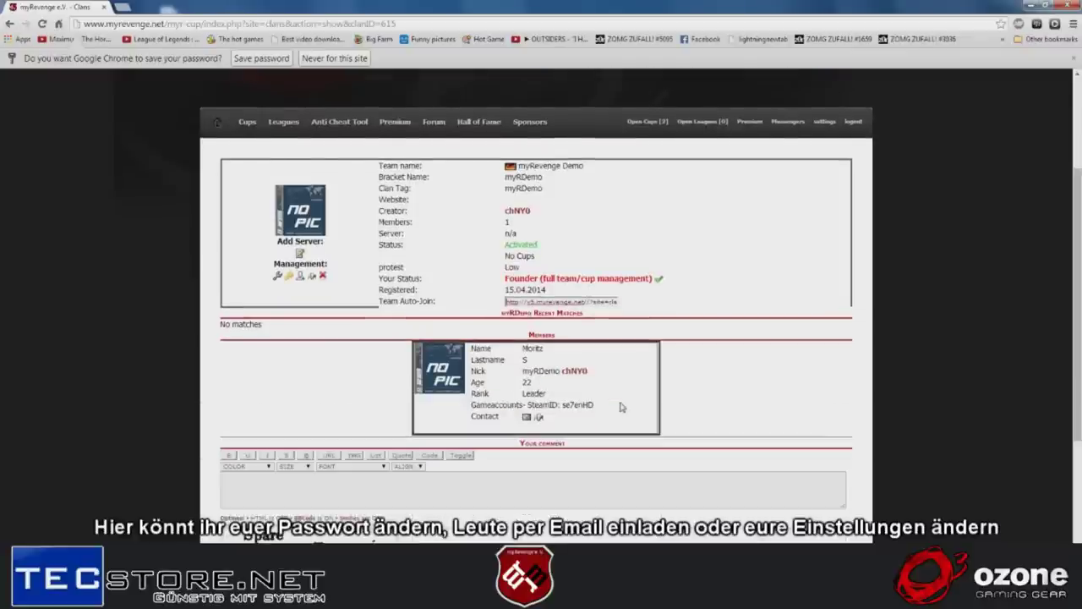
drag(632, 467, 579, 426)
click(579, 426)
scroll(642, 431, up, 2)
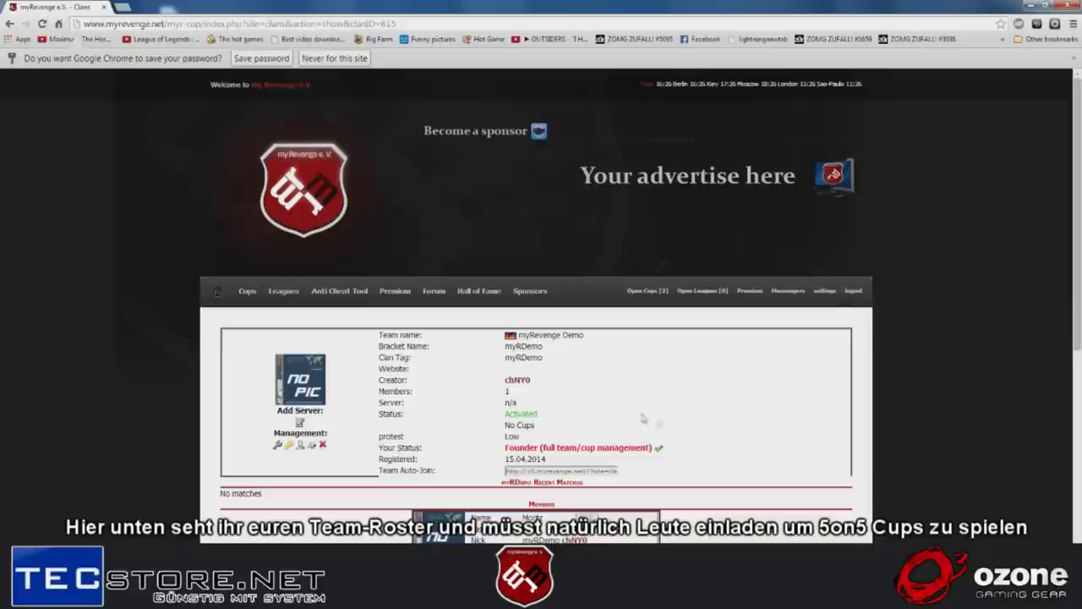
- Open Female Play LoL # Cup 1 by Ozonegaming, sign up, and submit myRDemo as the entering team
click(247, 292)
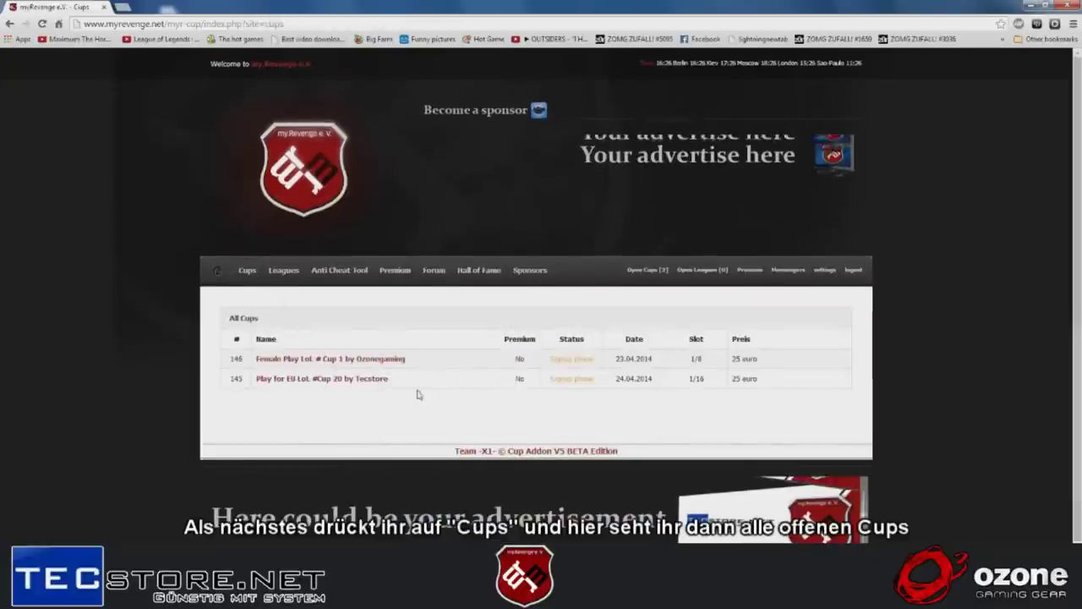
click(357, 361)
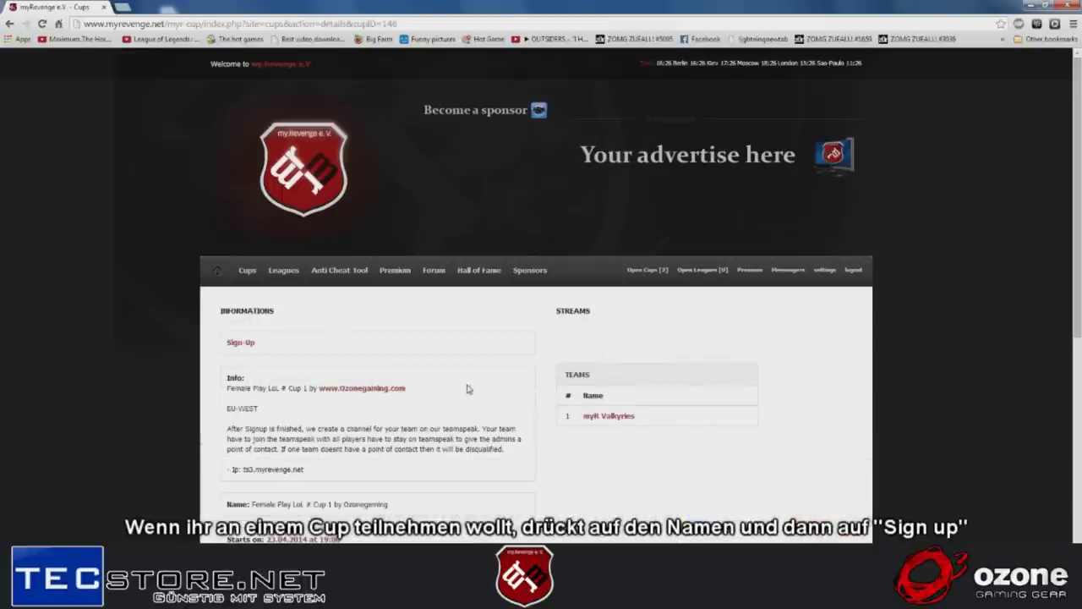
click(244, 344)
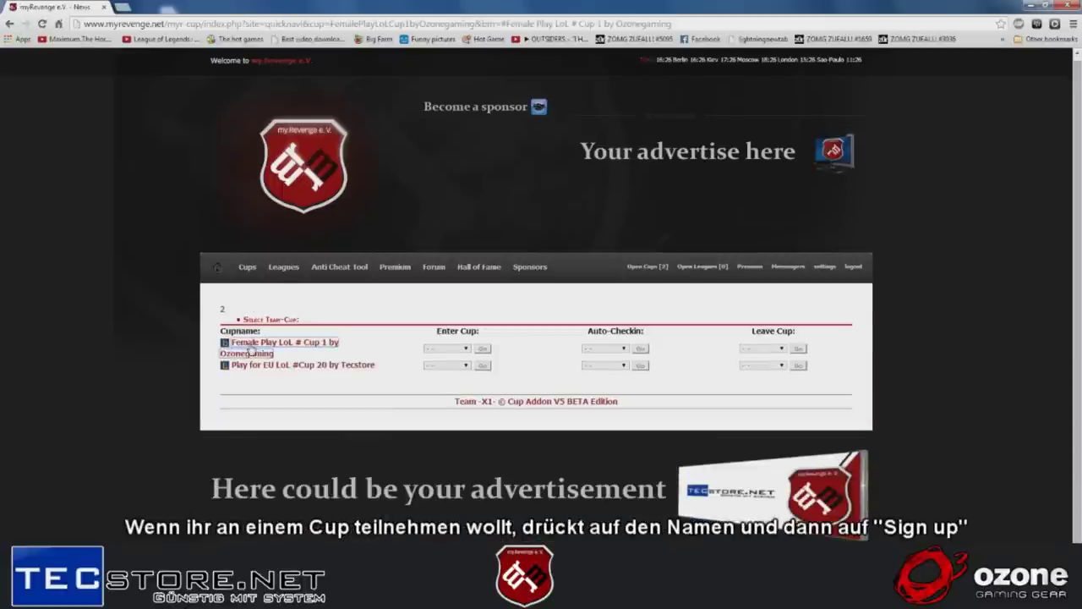
click(437, 349)
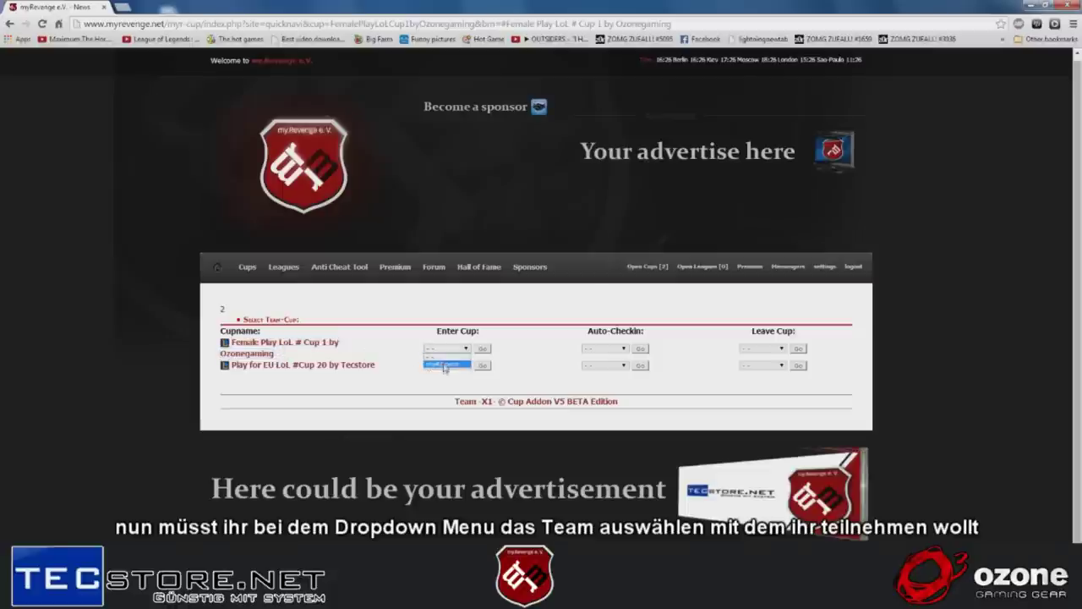
click(443, 365)
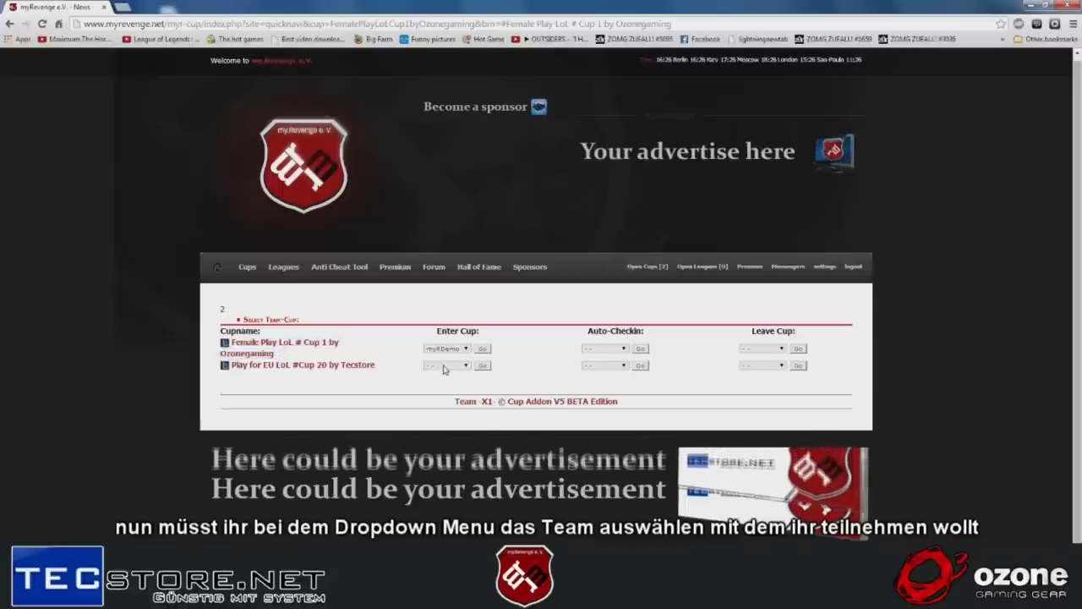
click(484, 348)
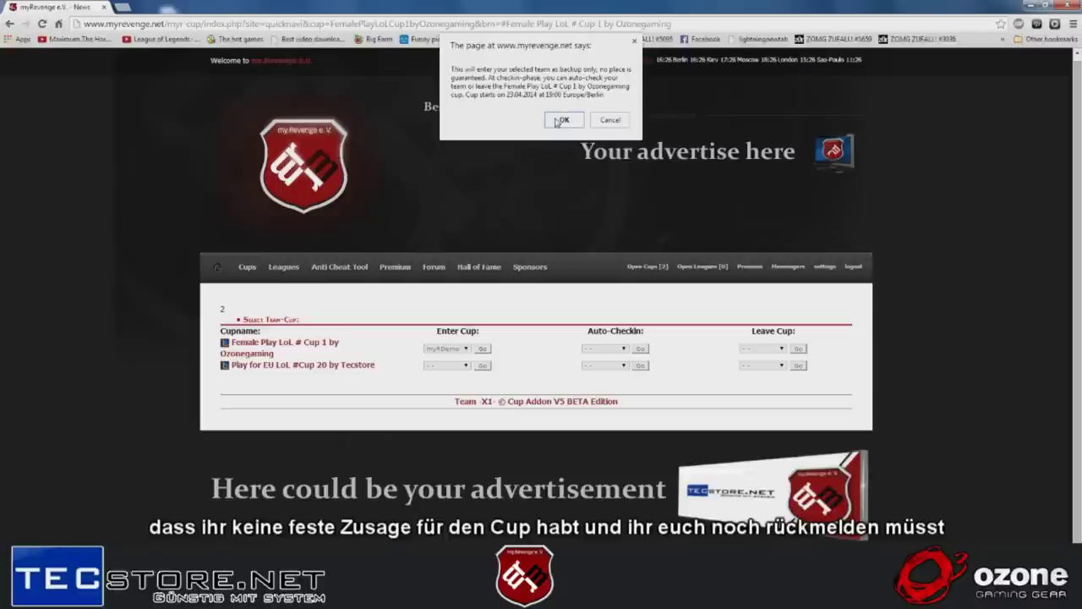
- Accept the backup-entry warning and reset the first cup's Enter Cup choice to blank
click(558, 121)
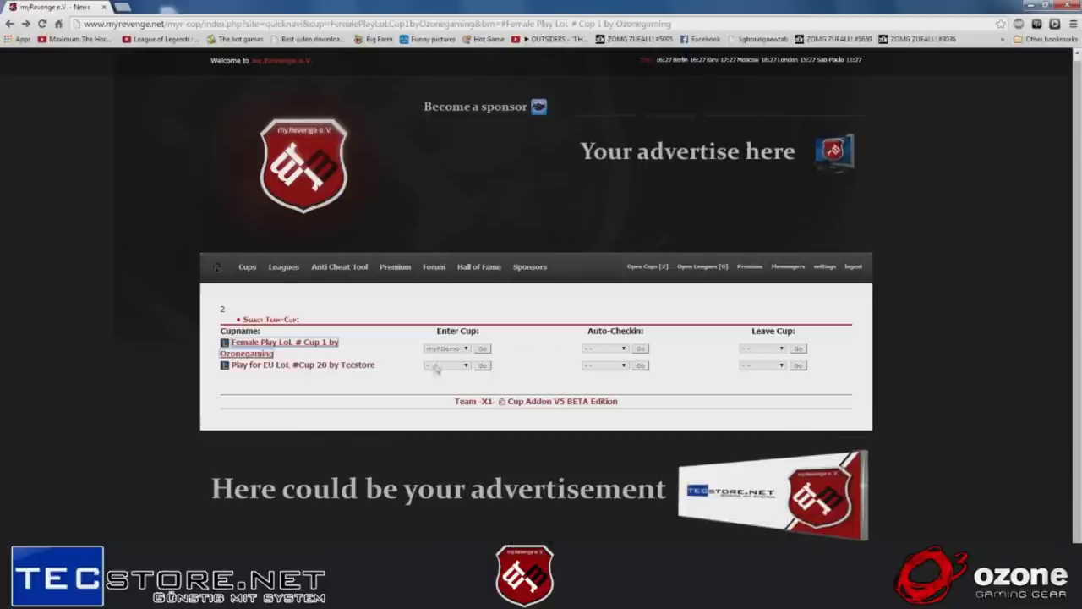
click(460, 349)
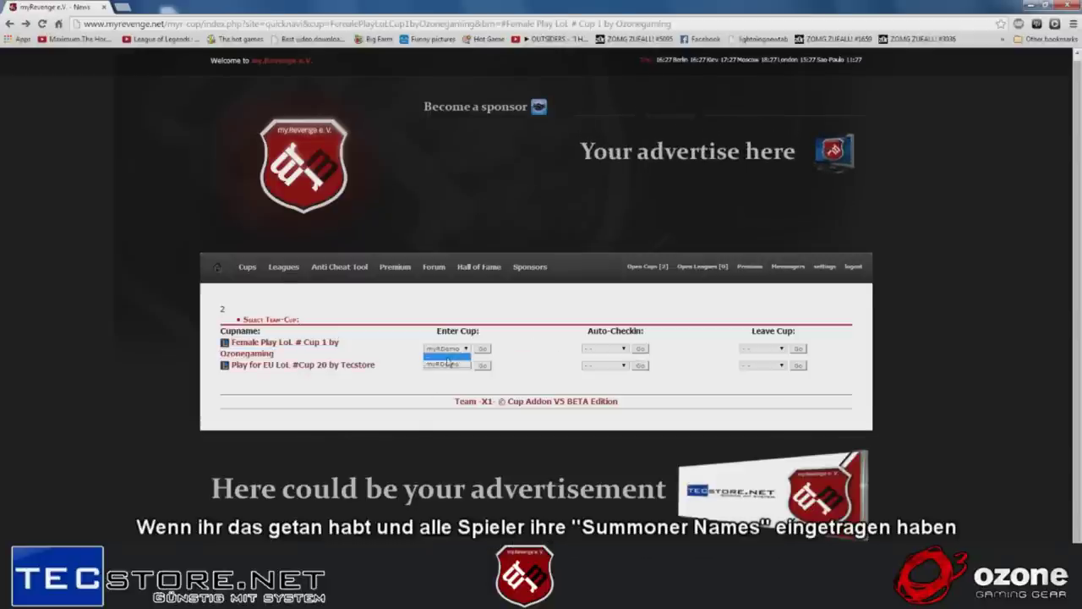
click(490, 370)
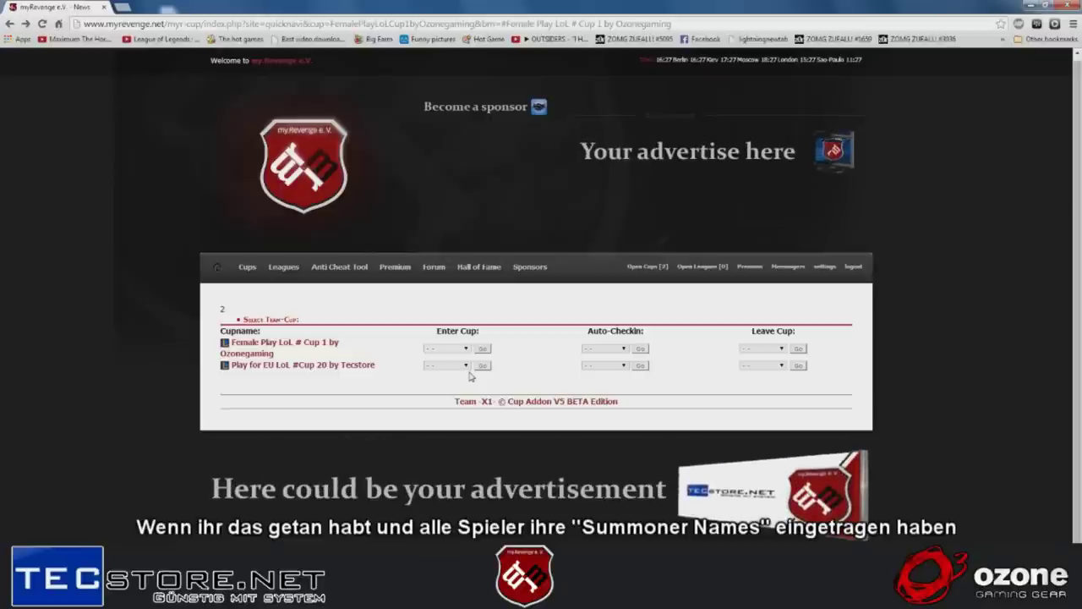
- Enter myRDemo into Play for EU LoL #Cup 20 and confirm the registration
click(461, 367)
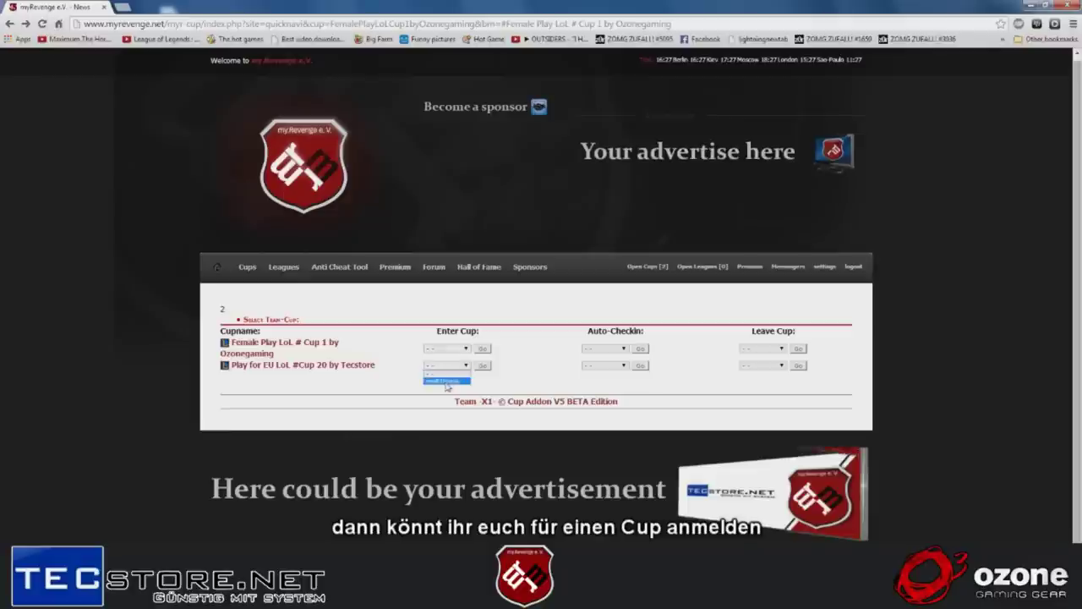
click(441, 380)
click(482, 365)
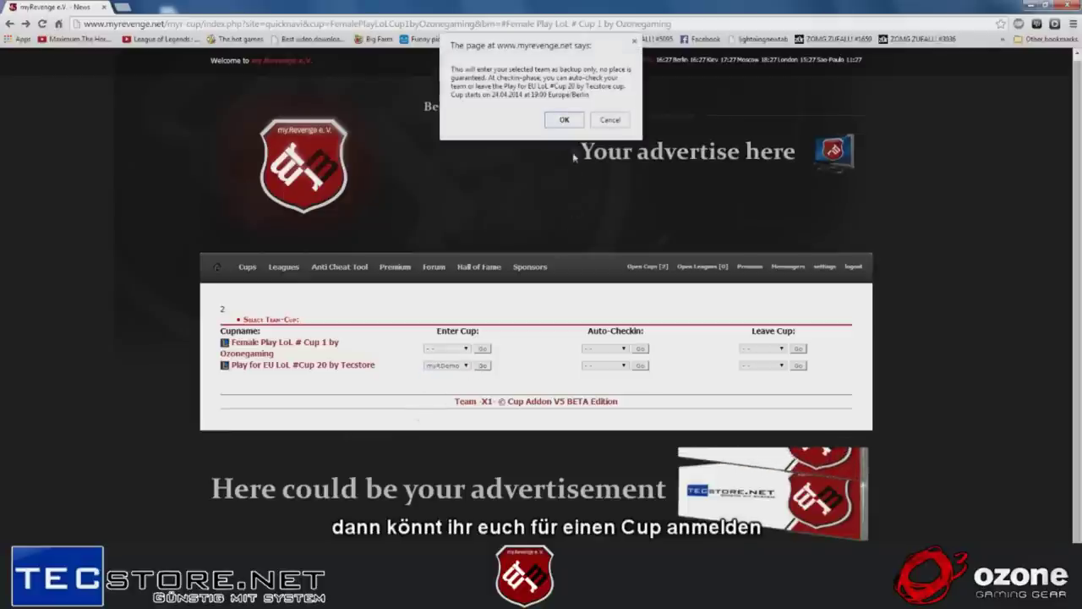
click(563, 120)
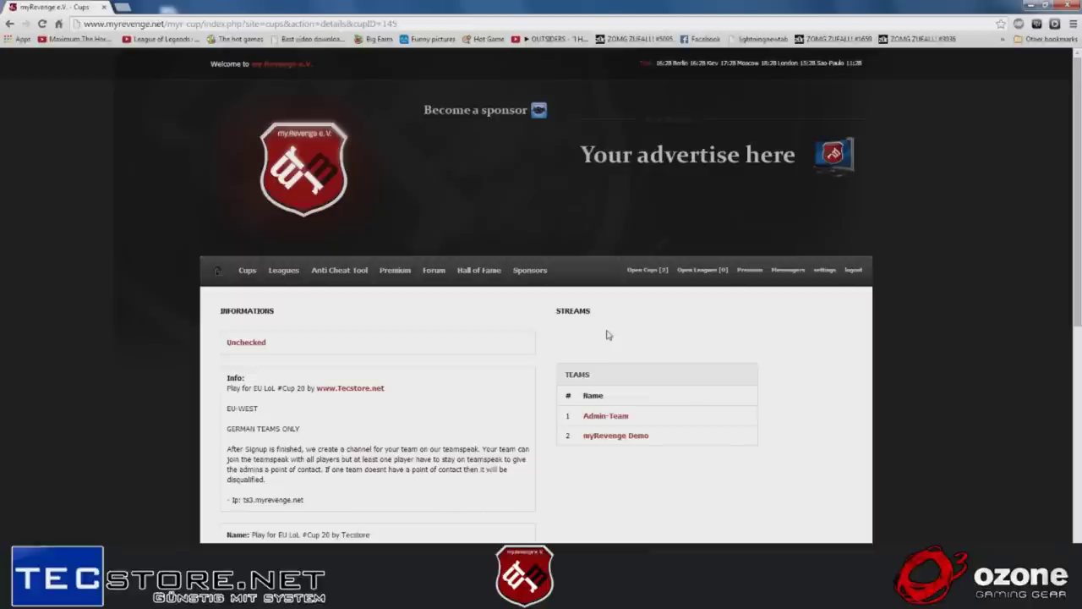
- Go to the cups list and open the Play for EU LoL #Cup 20 page
right_click(255, 277)
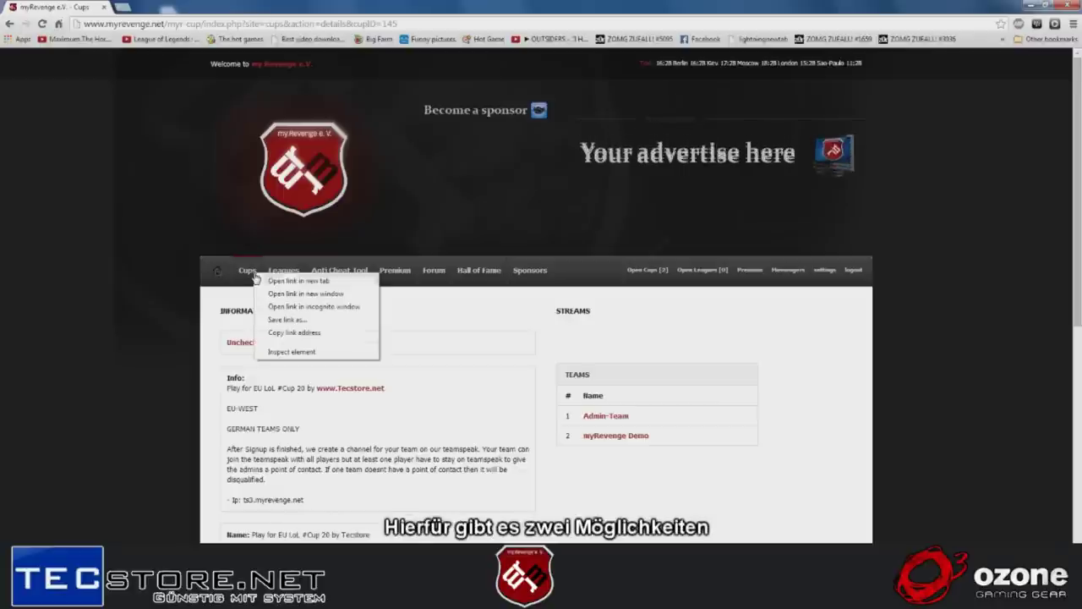
click(246, 276)
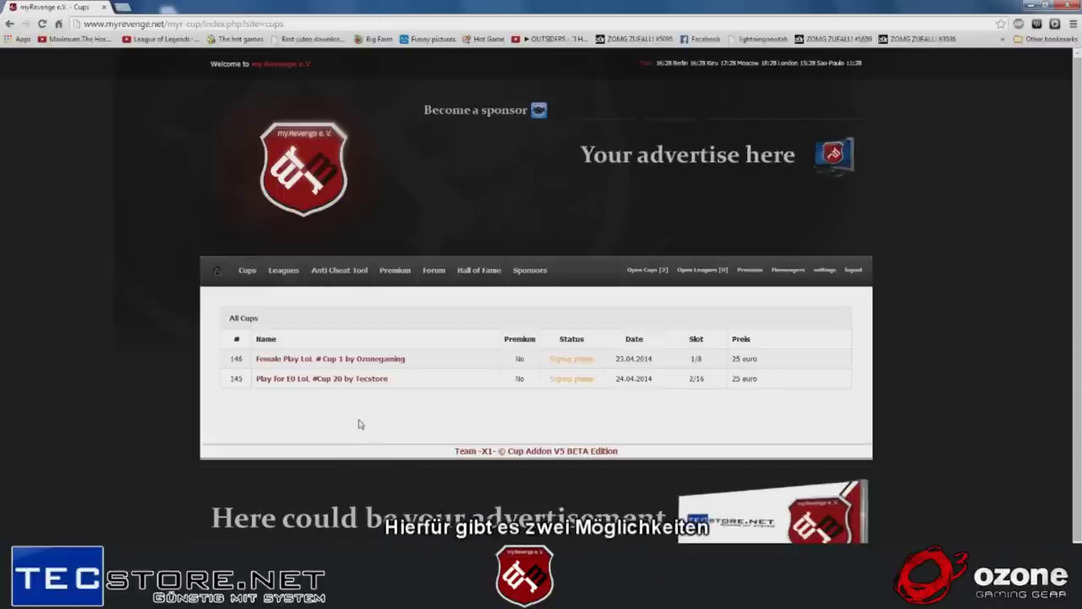
click(351, 383)
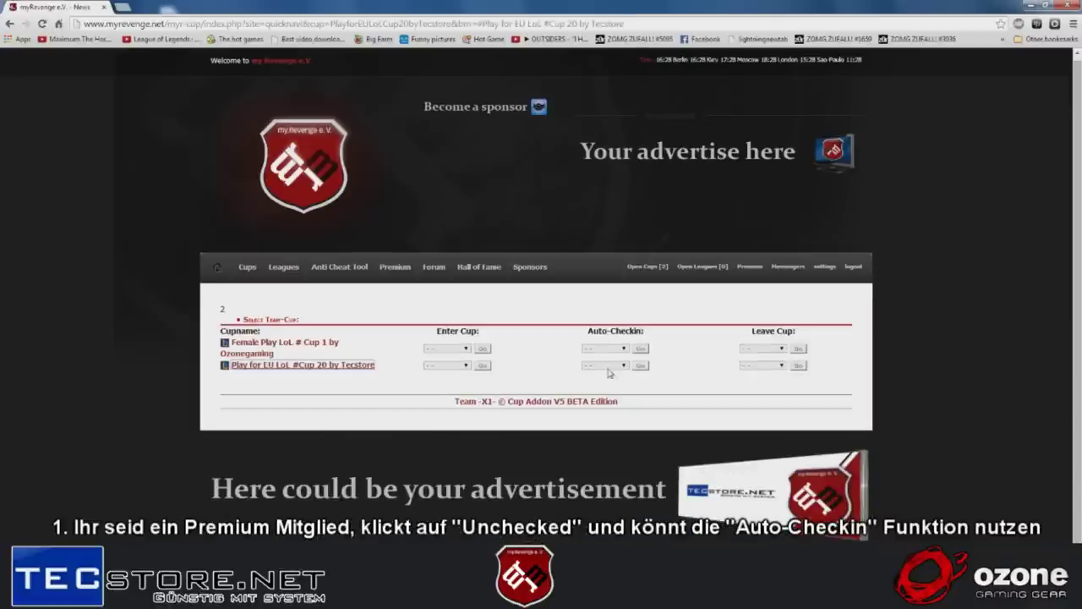
drag(587, 330, 609, 332)
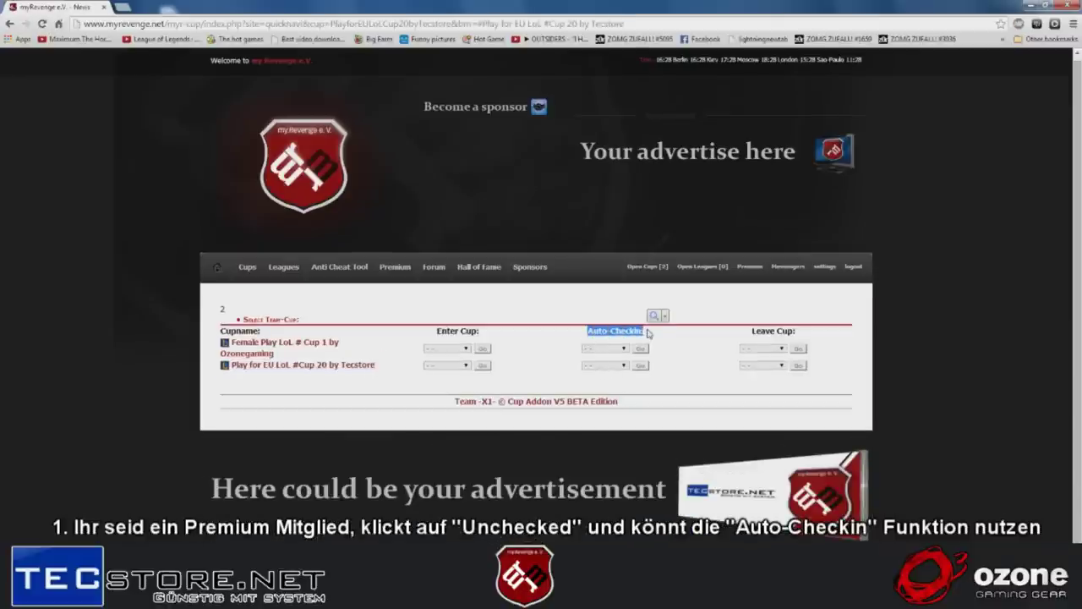
- Request Auto-Checkin for myRDemo, confirm, and note the cup isn't in check-in phase yet
click(624, 365)
click(607, 378)
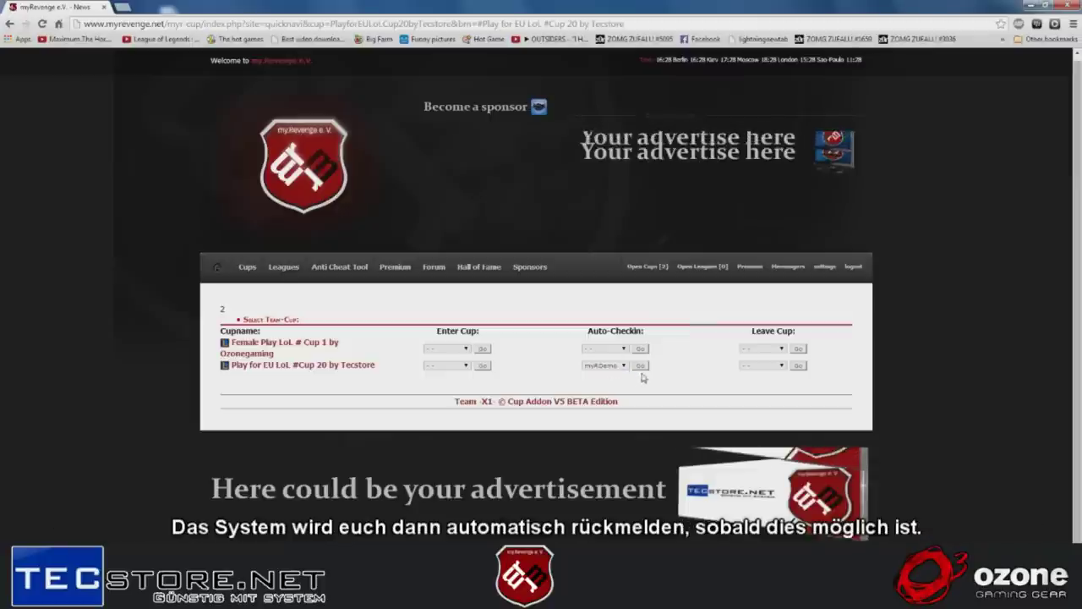
click(640, 366)
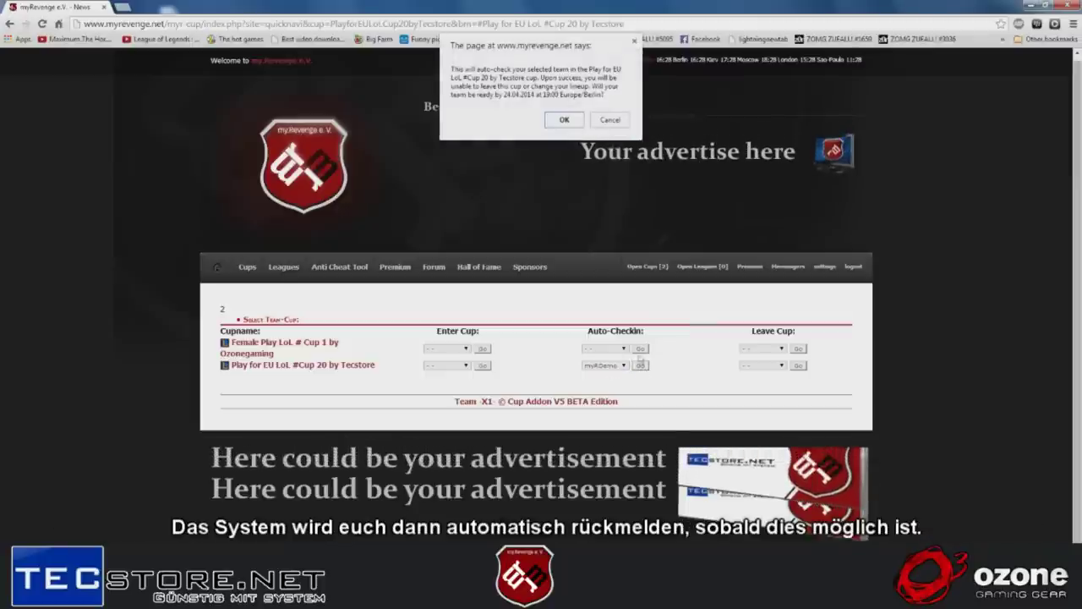
click(564, 120)
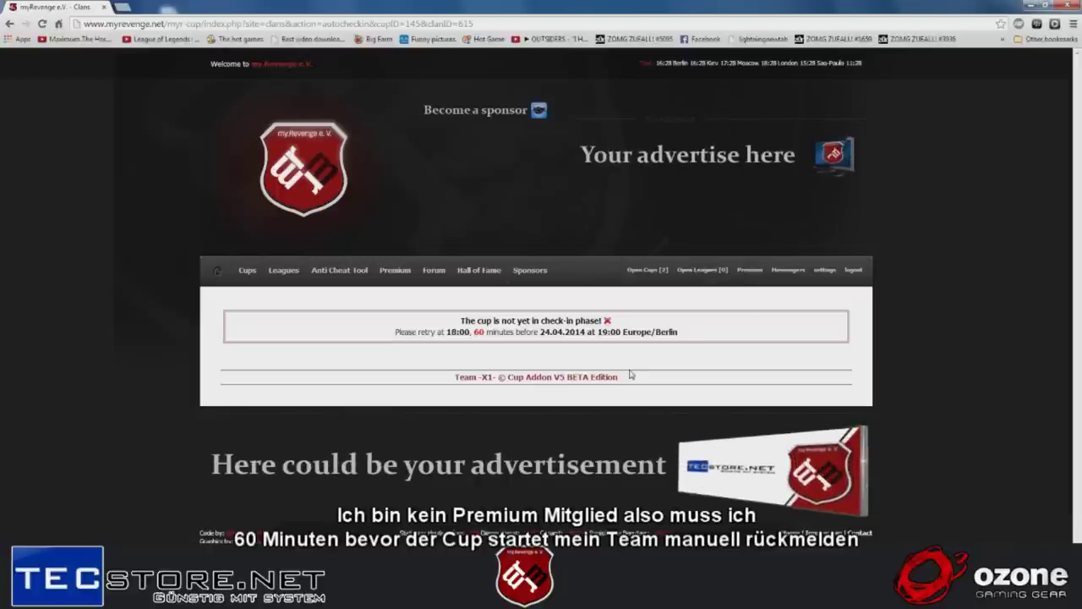
drag(456, 322, 616, 320)
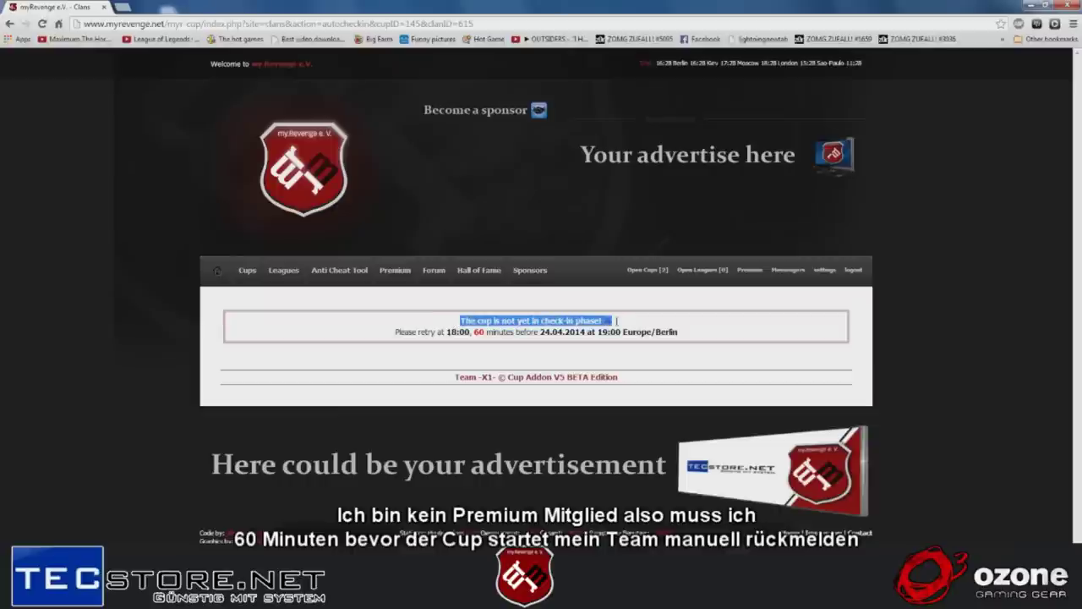
click(650, 320)
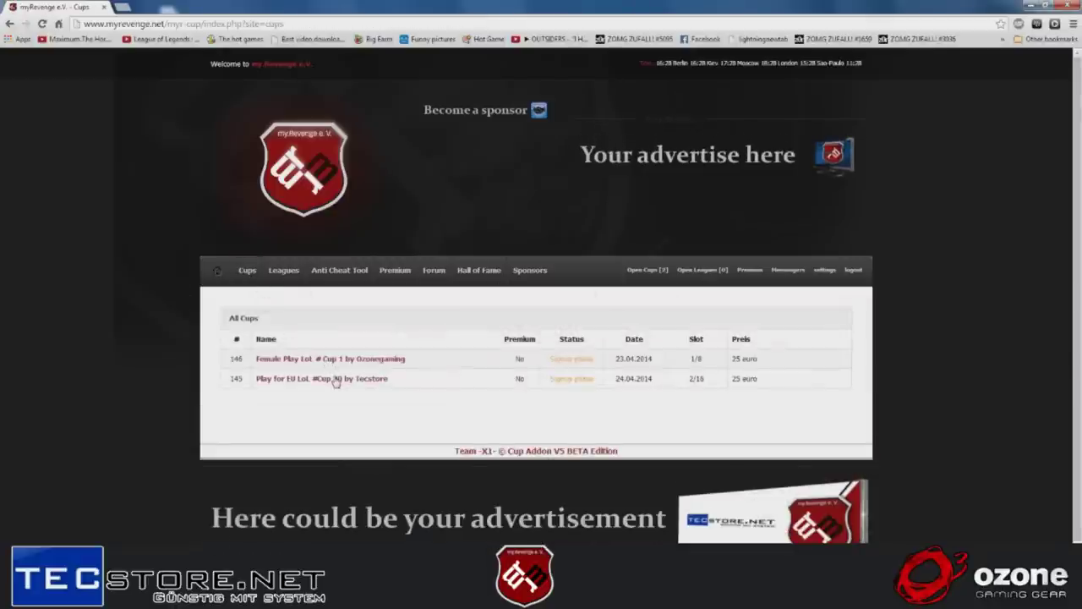
- Open Cup 20's team cup management page and select myRDemo in the Leave Cup dropdown
click(335, 380)
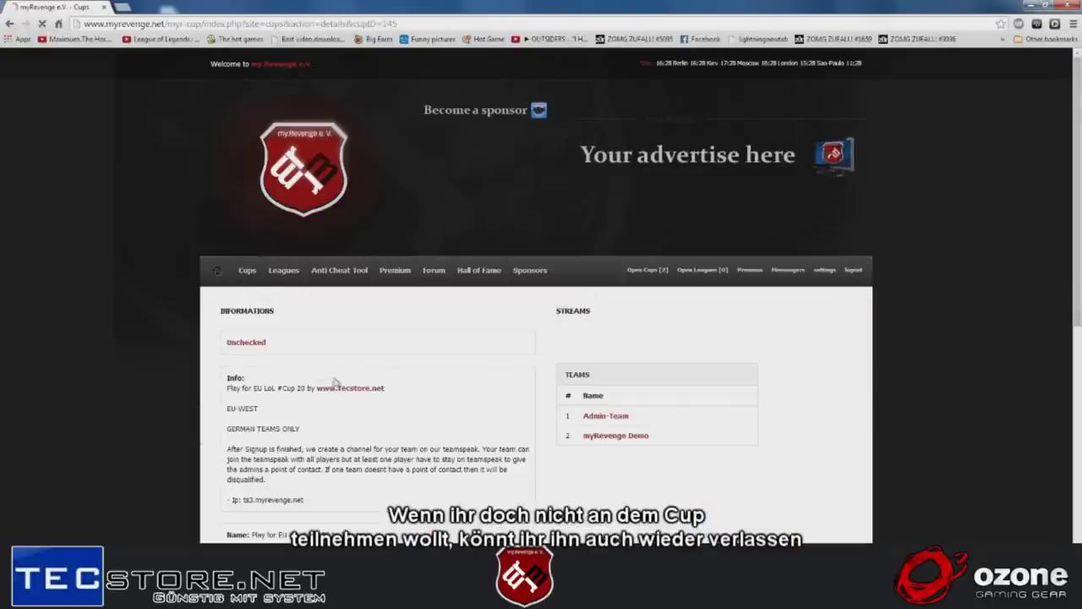
click(248, 343)
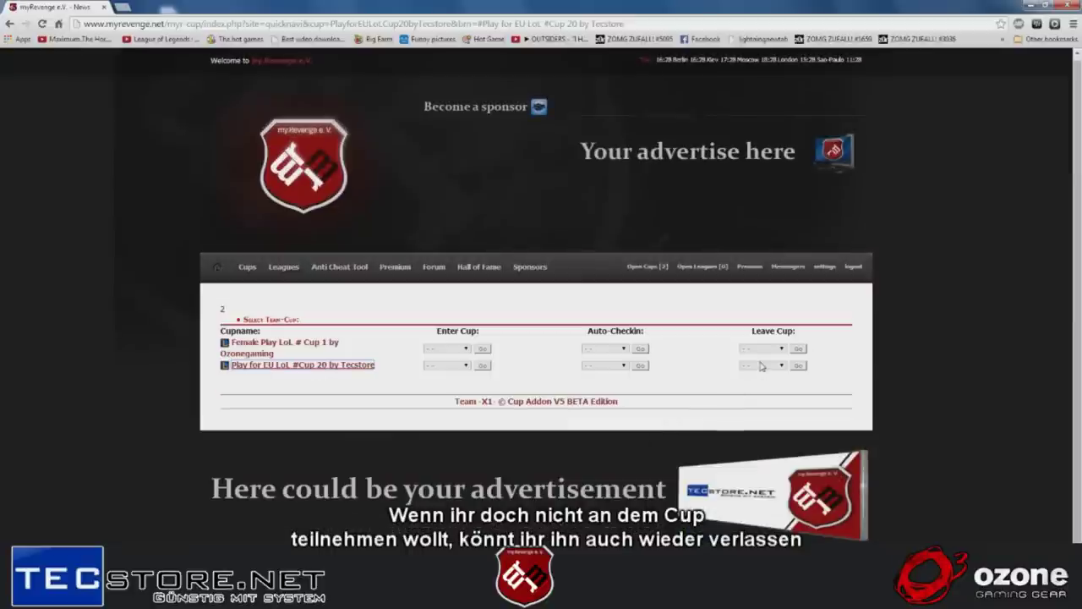
click(760, 365)
click(763, 376)
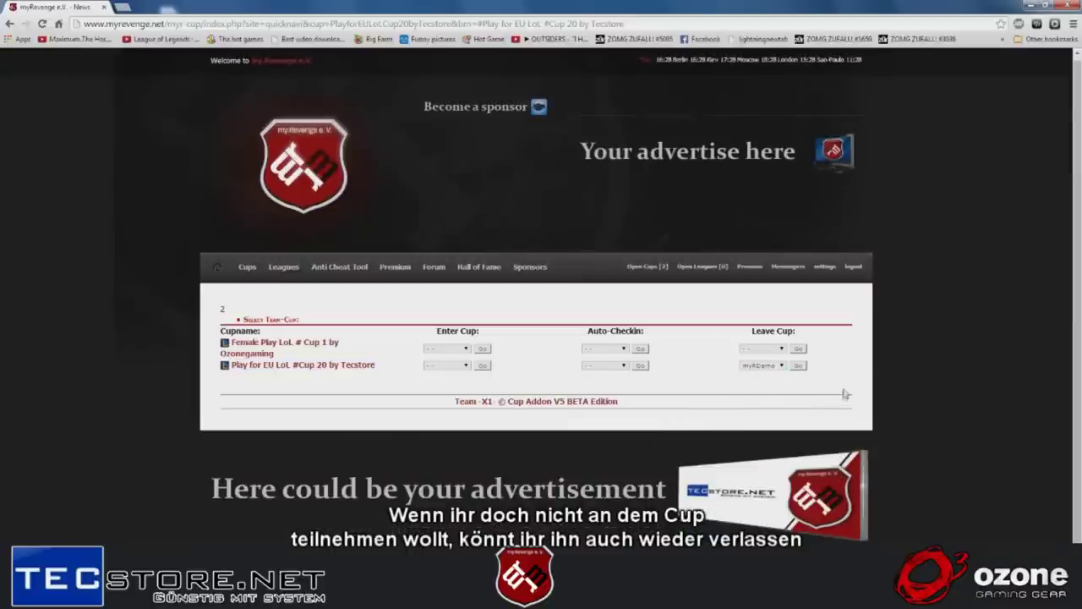